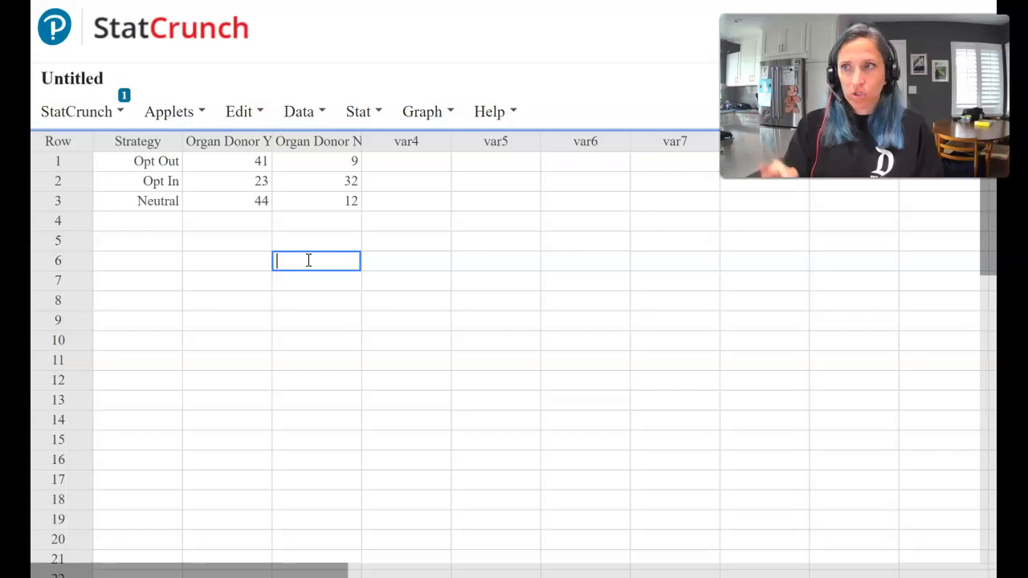
click(309, 260)
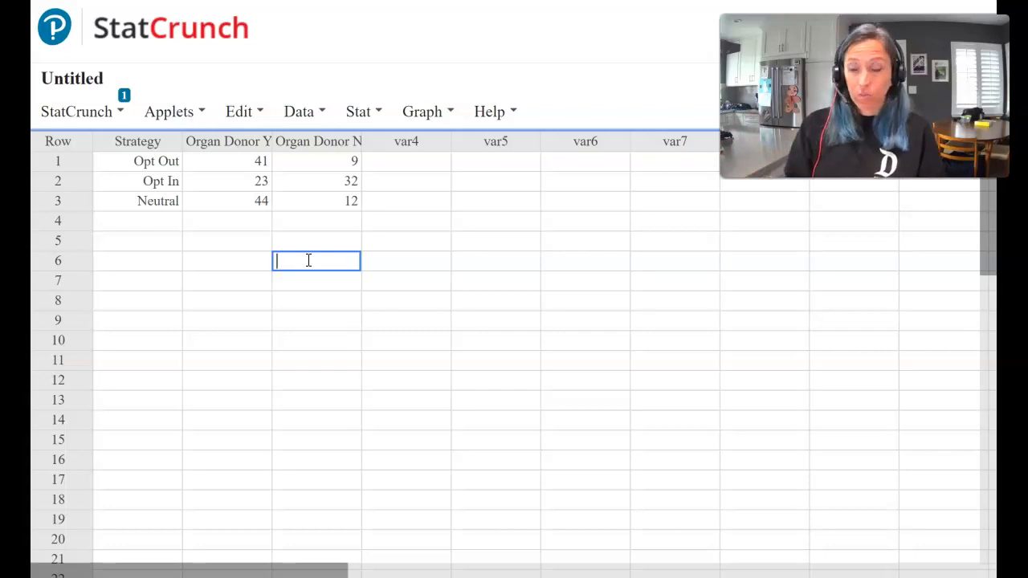
key(ctrl+Tab)
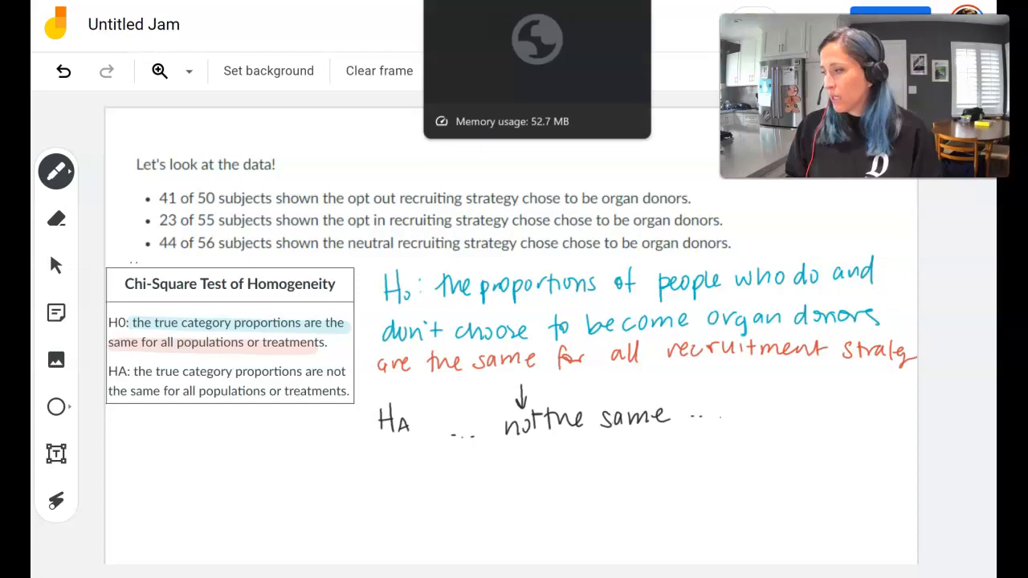
click(474, 1)
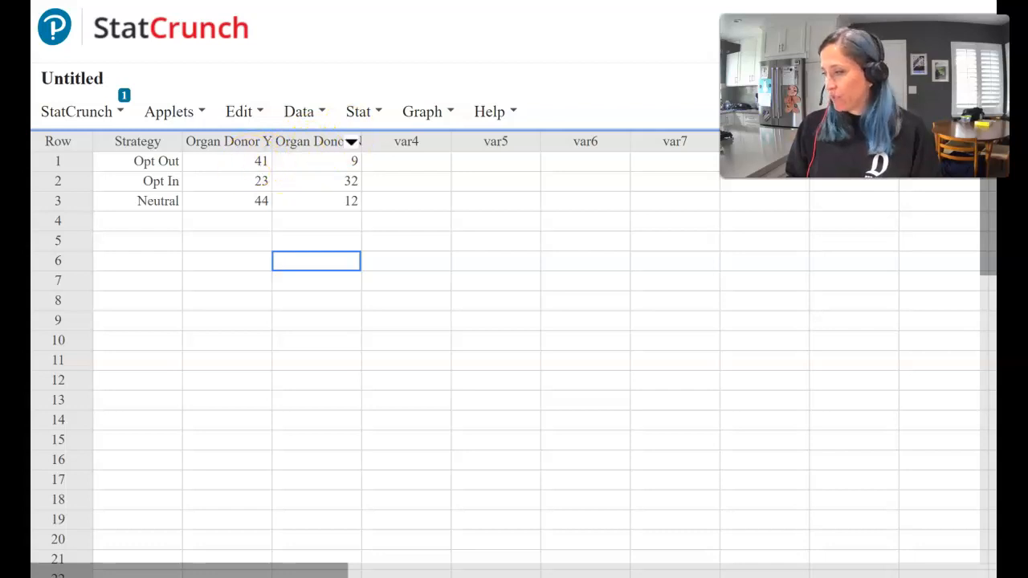
key(ctrl+Tab)
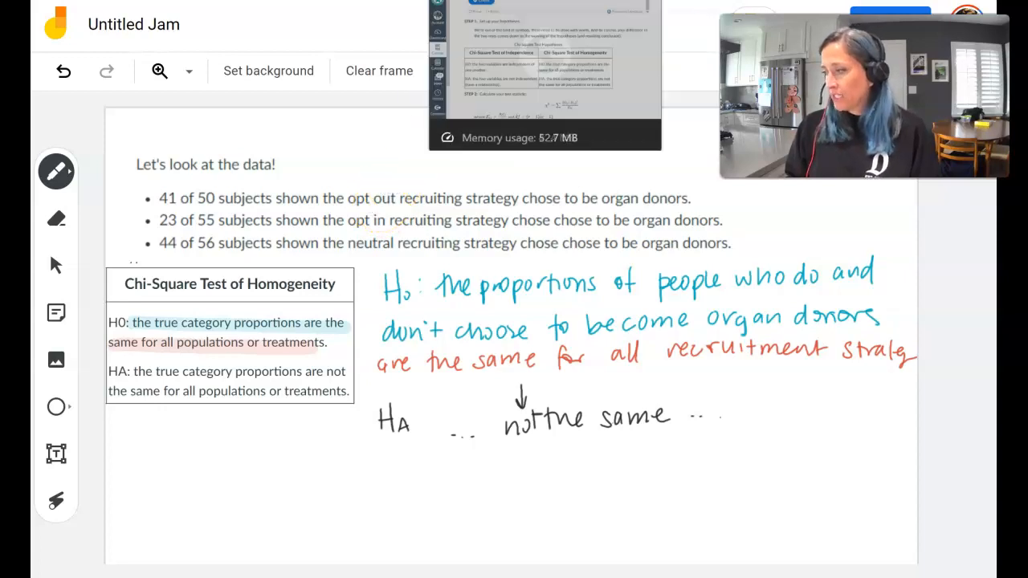
click(453, 1)
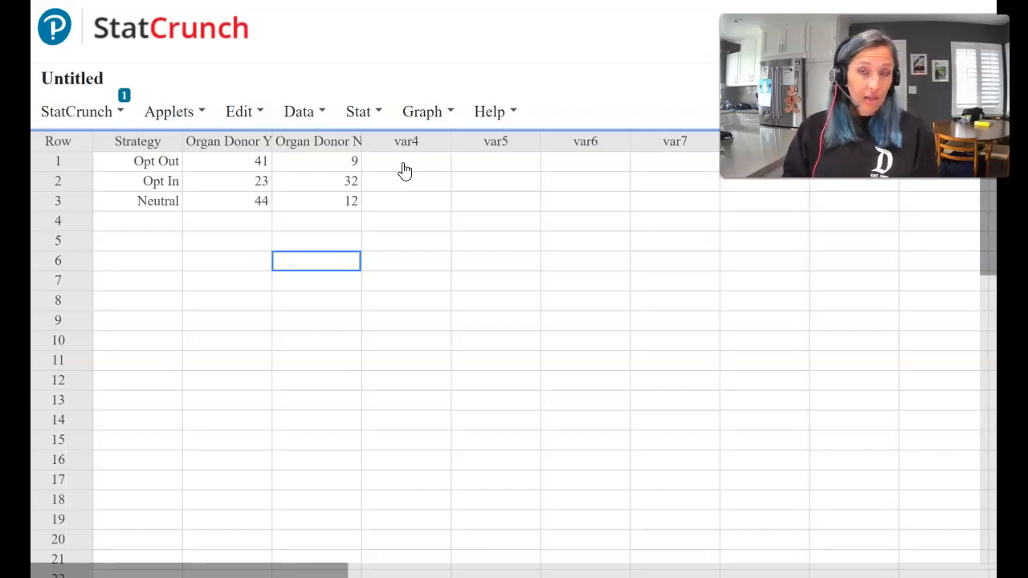
Step: Open the contingency table With Summary dialog
click(358, 111)
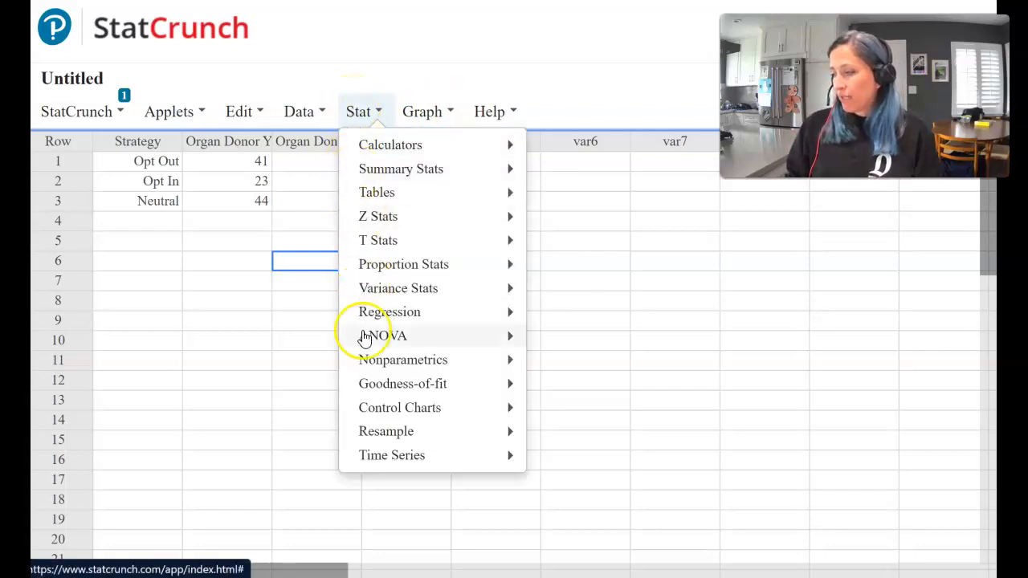
mouse_move(375, 390)
click(565, 393)
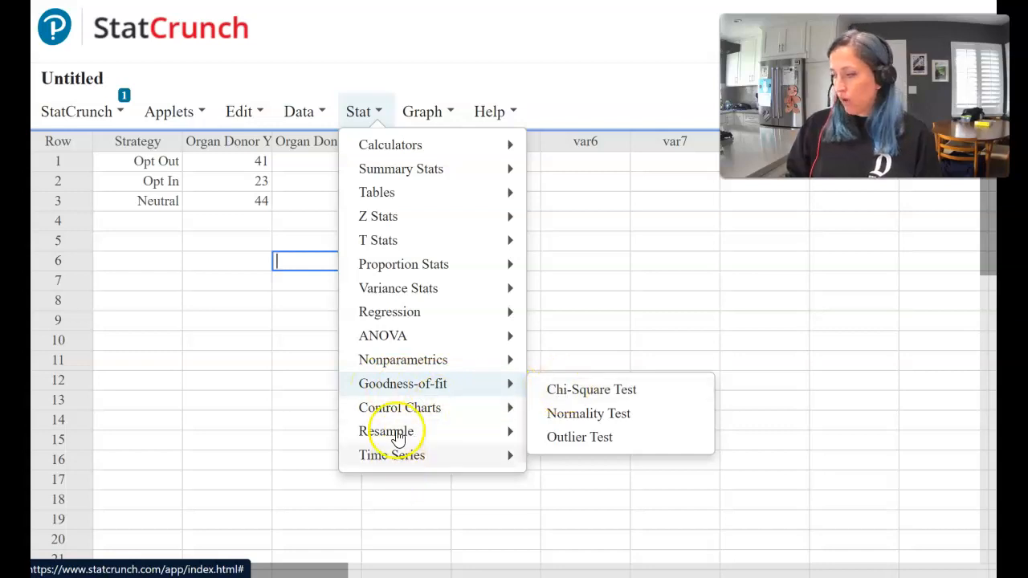
click(416, 261)
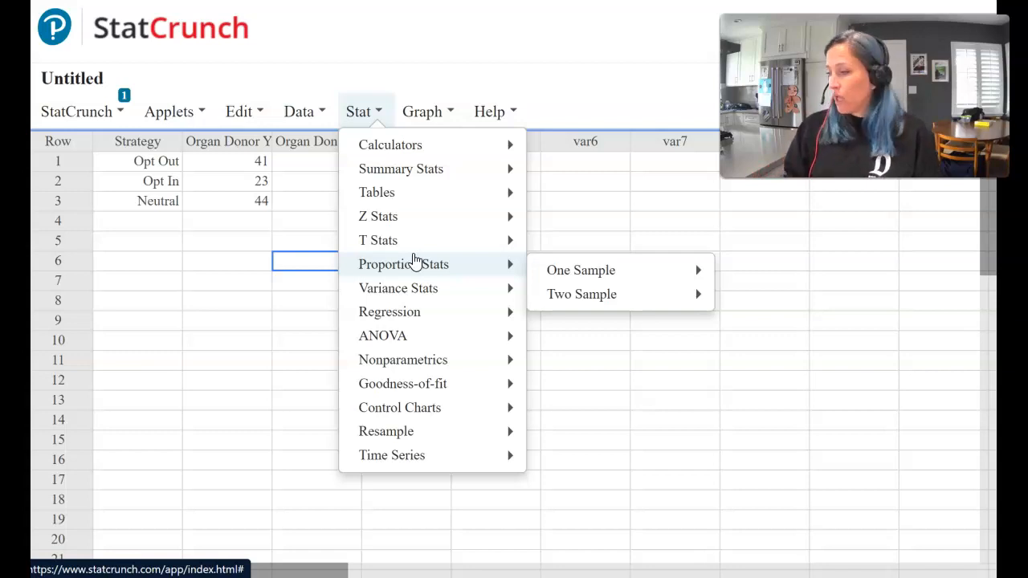
click(434, 171)
click(435, 145)
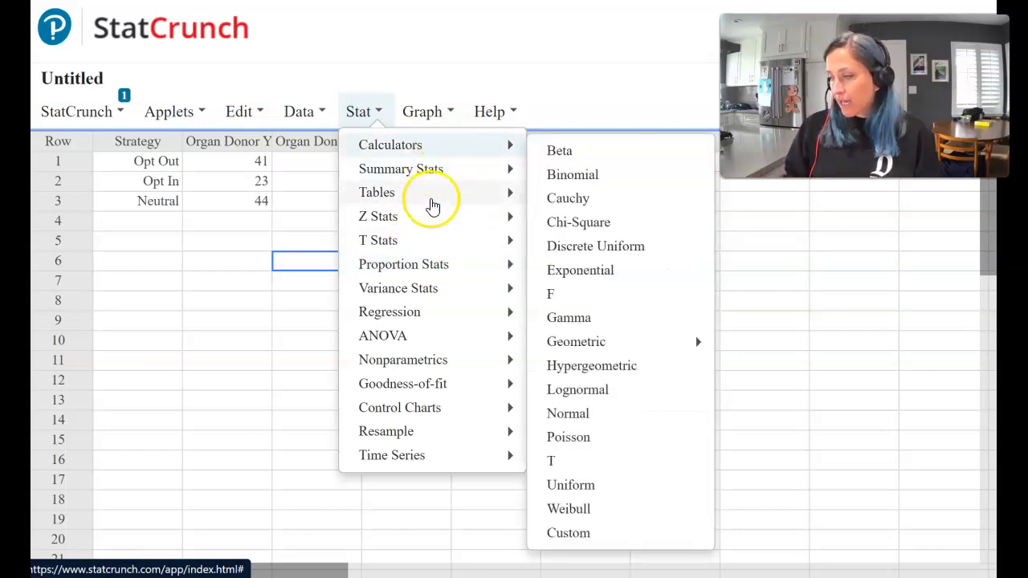
click(432, 206)
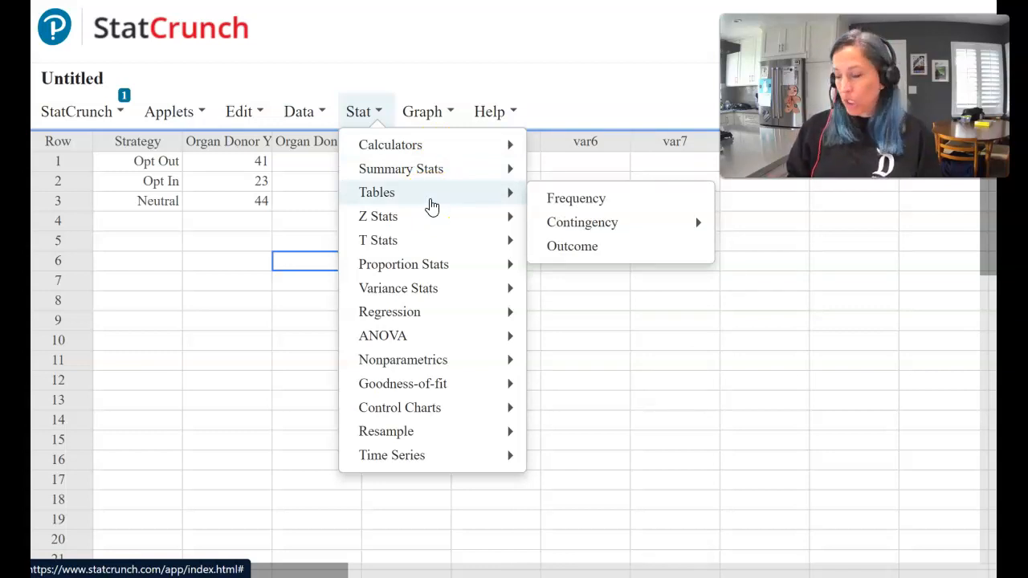
click(461, 206)
click(588, 221)
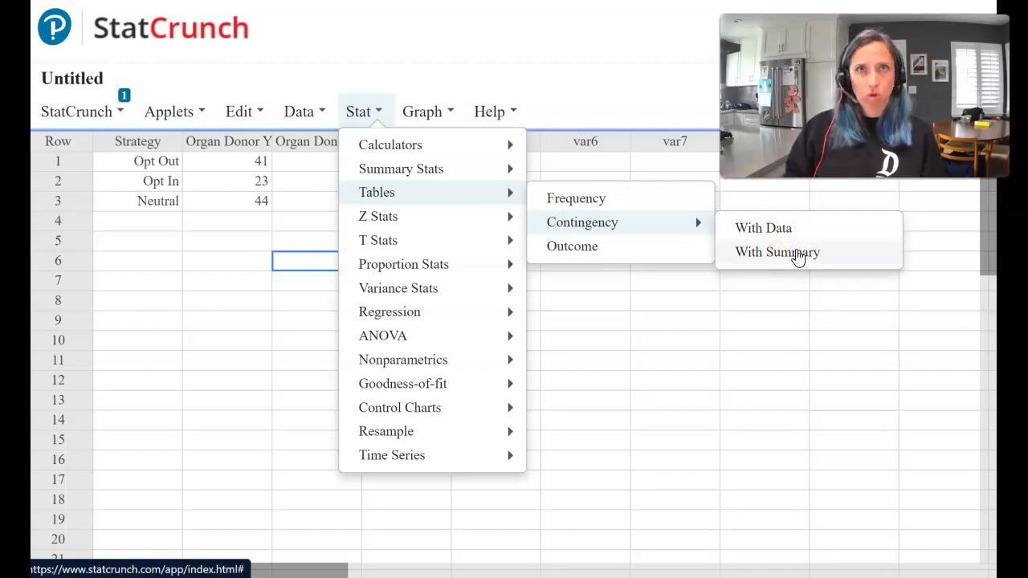
click(797, 254)
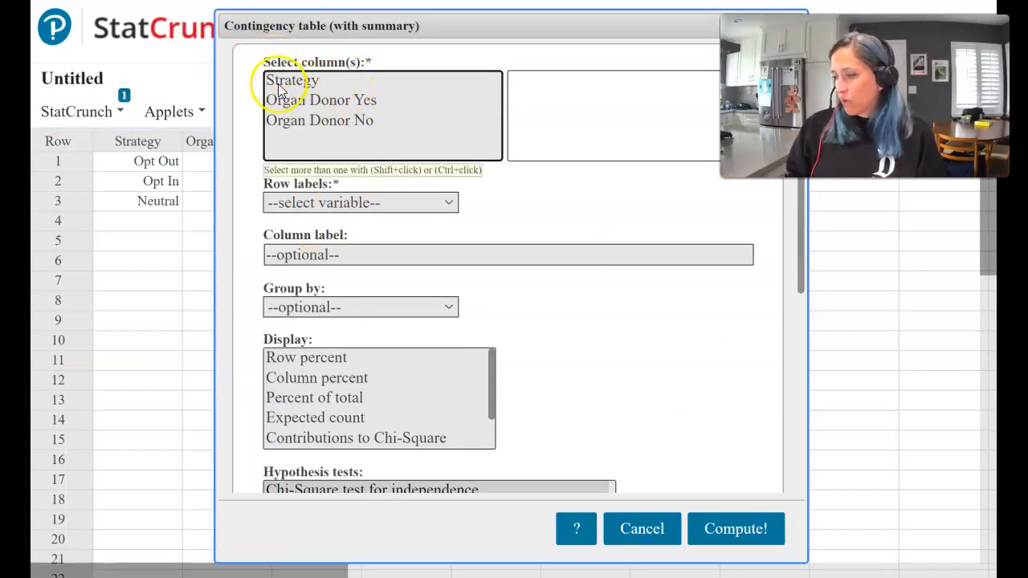
Step: Select Organ Donor Yes and Organ Donor No as the columns and Strategy as the row labels
drag(308, 101, 309, 120)
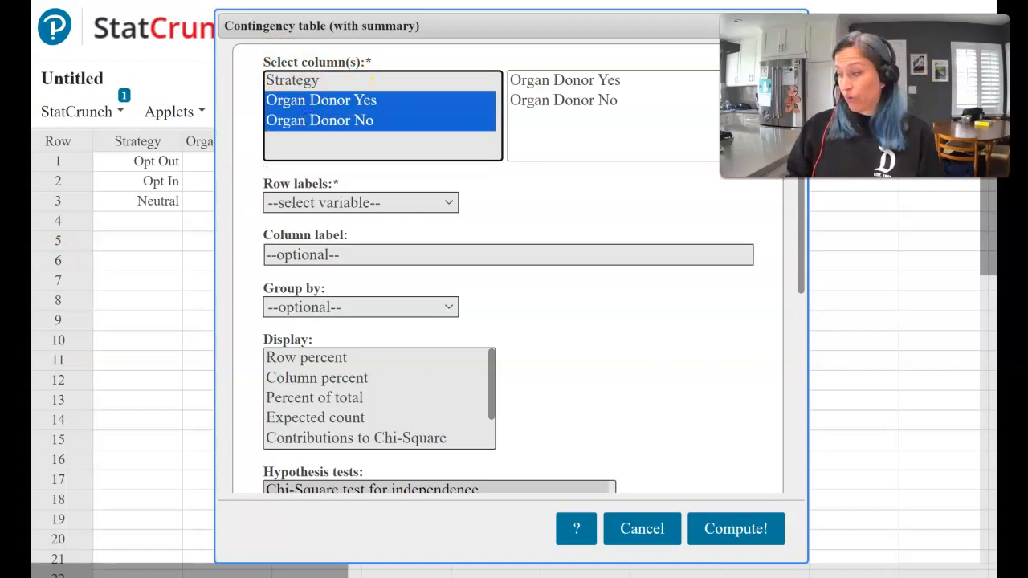
click(347, 201)
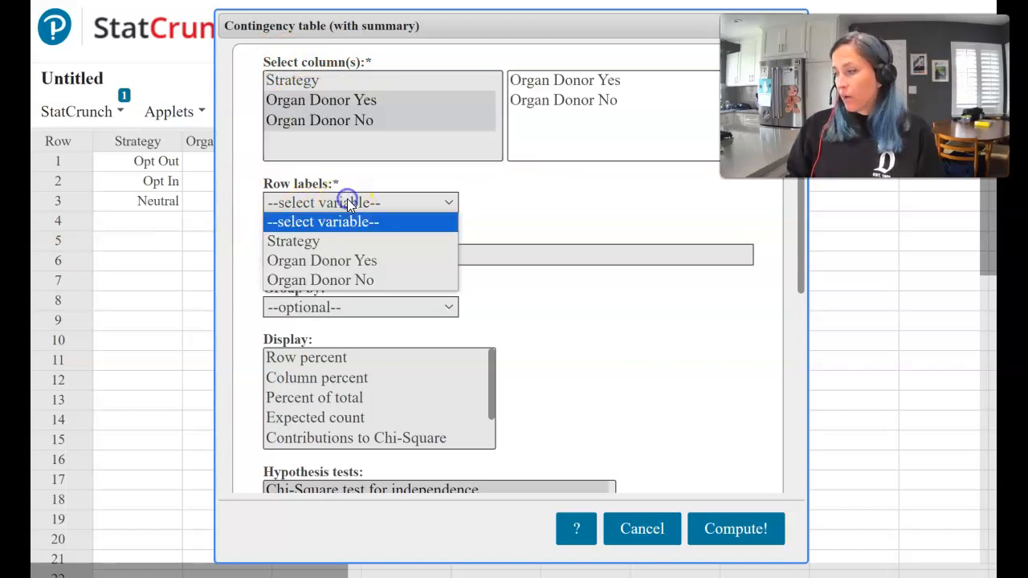
click(326, 242)
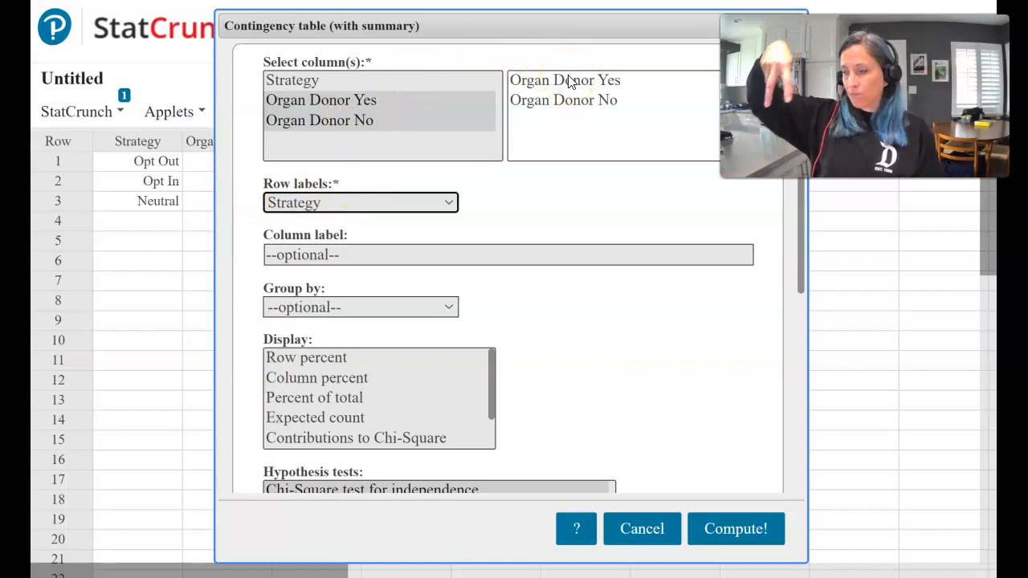
Step: Choose the Chi-Square test for independence as the hypothesis test and compute the results
drag(530, 37, 428, 10)
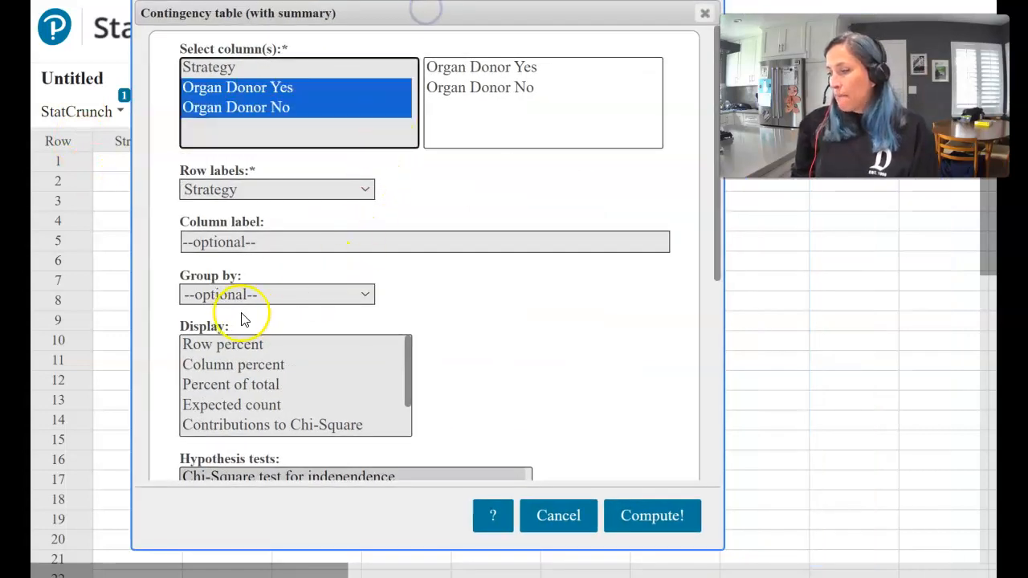
click(474, 305)
scroll(470, 314, down, 2)
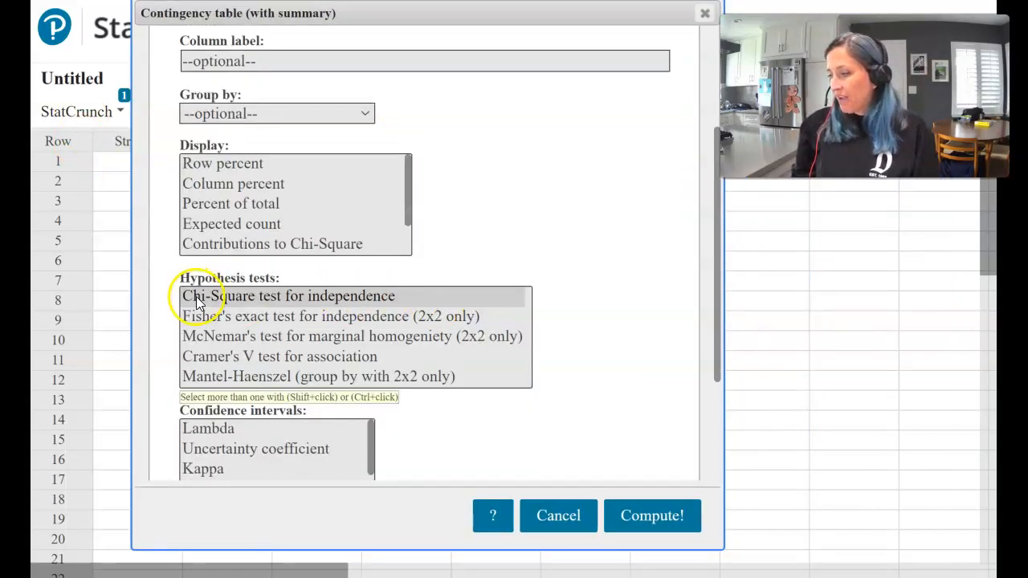
click(258, 296)
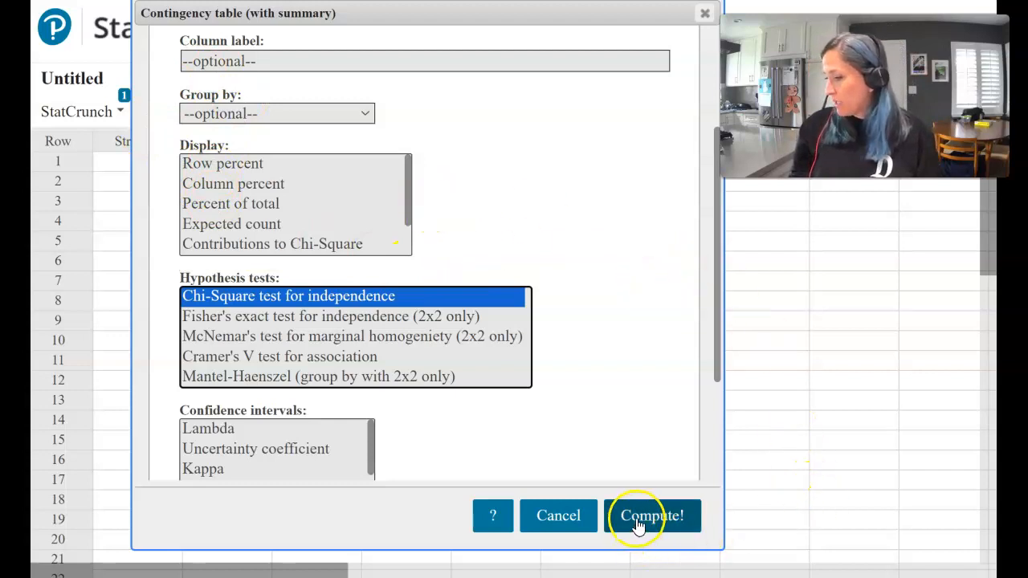
click(636, 515)
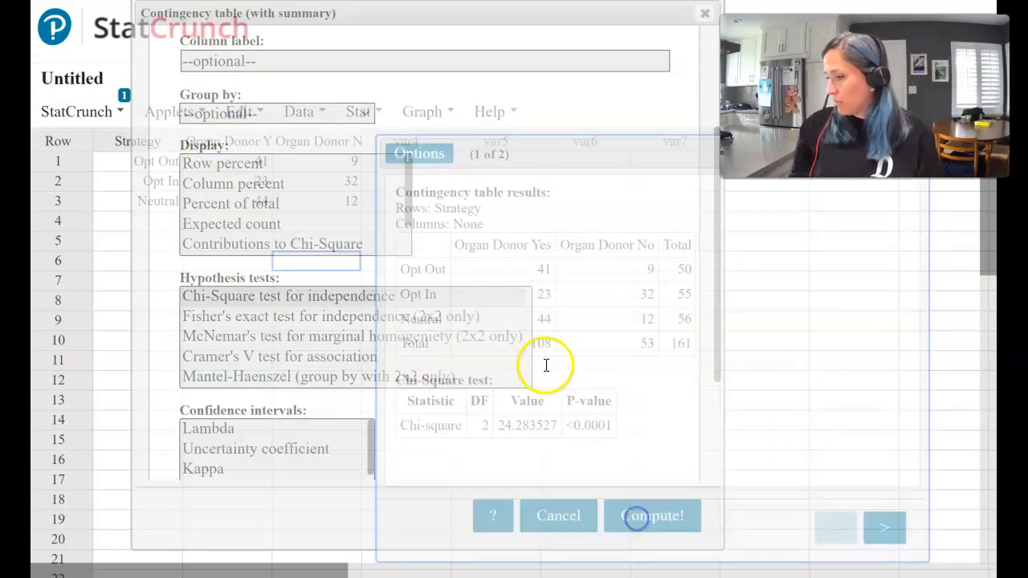
Step: Capture a screenshot of the Chi-Square test table from the results window
drag(562, 142, 297, 34)
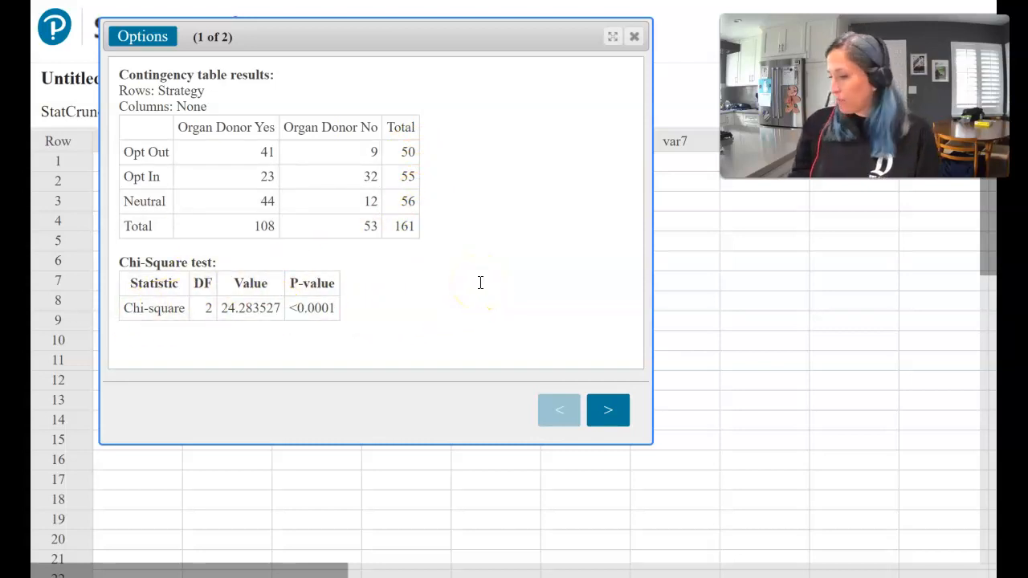
key(super+shift+s)
drag(111, 246, 354, 328)
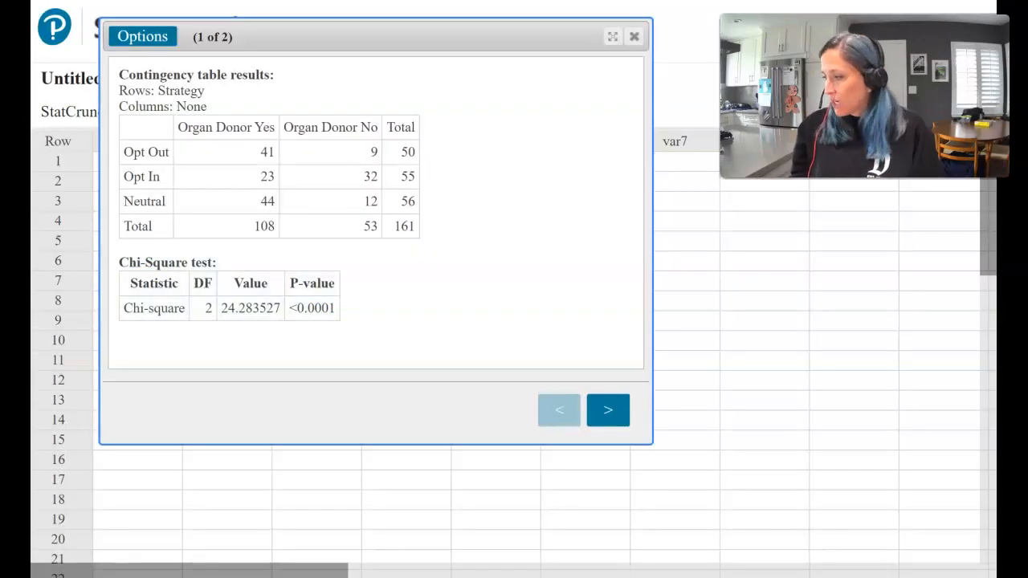
Step: Switch to the Jamboard and paste the Chi-Square test table below the homogeneity box
key(alt+Tab)
key(ctrl+v)
drag(479, 342, 291, 491)
drag(534, 547, 346, 485)
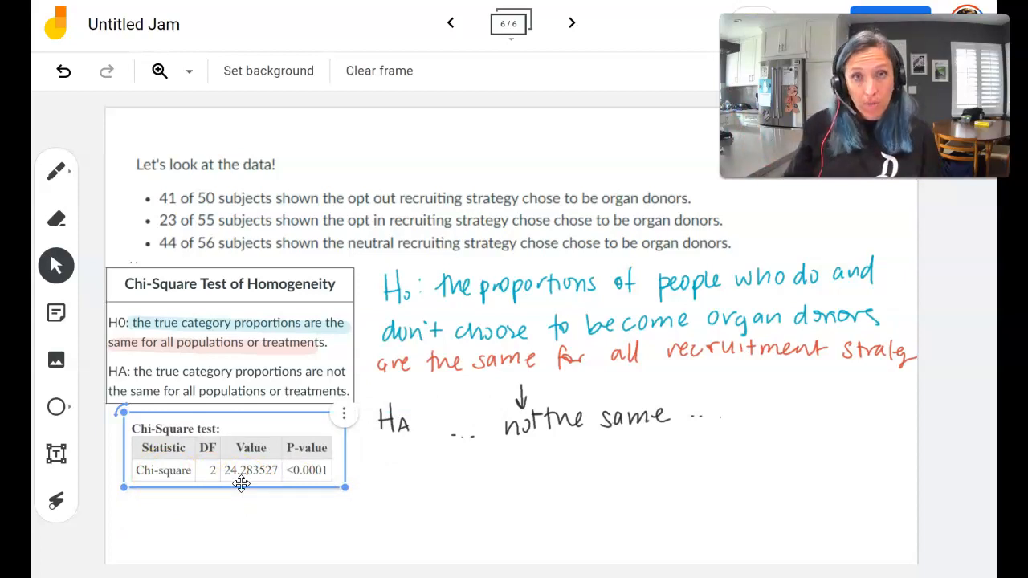
click(312, 295)
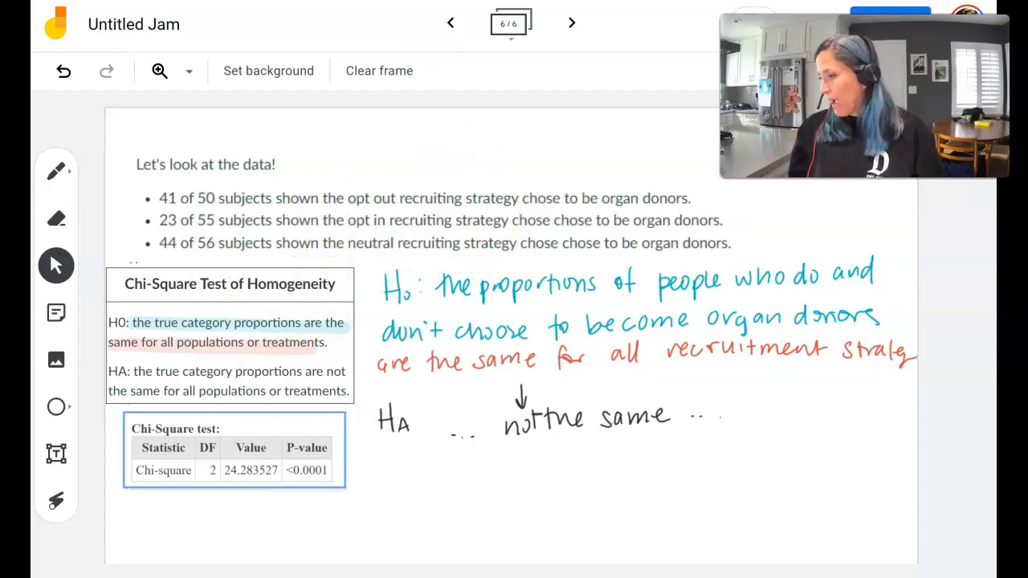
Step: Highlight "23 of 55" in the opt-in data line with the yellow highlighter
key(ctrl+Tab)
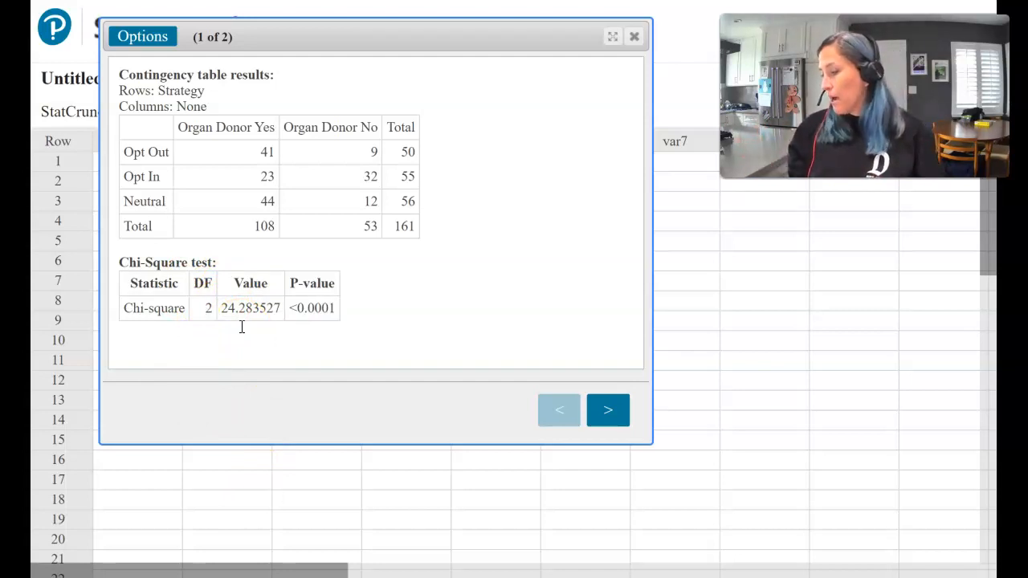
click(157, 1)
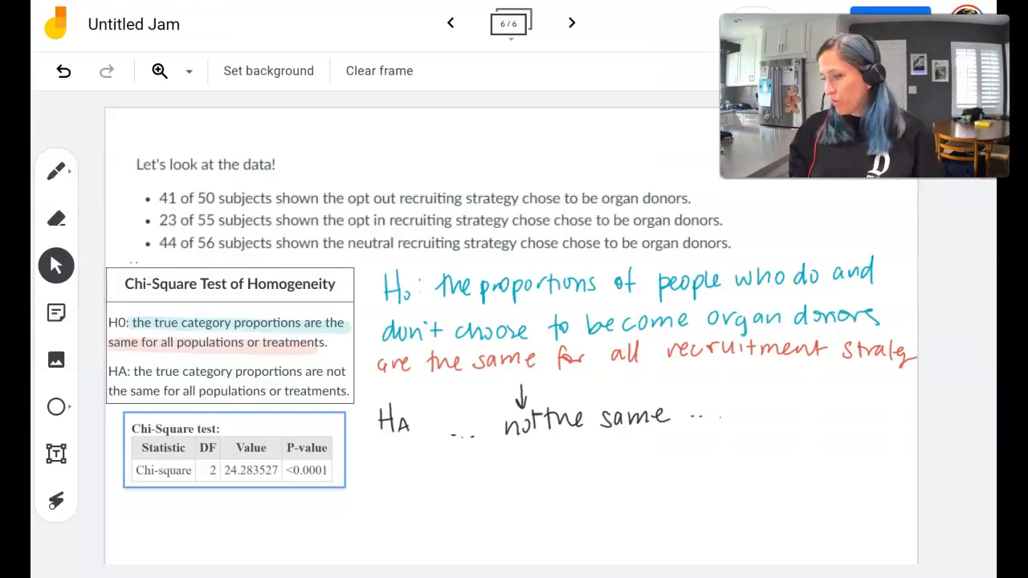
click(56, 171)
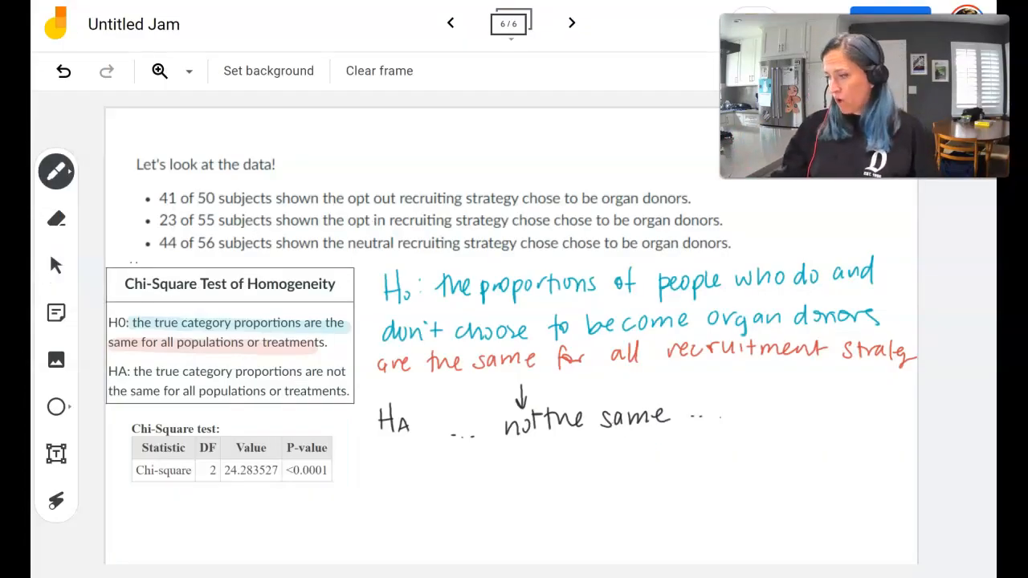
click(56, 171)
click(237, 171)
click(151, 257)
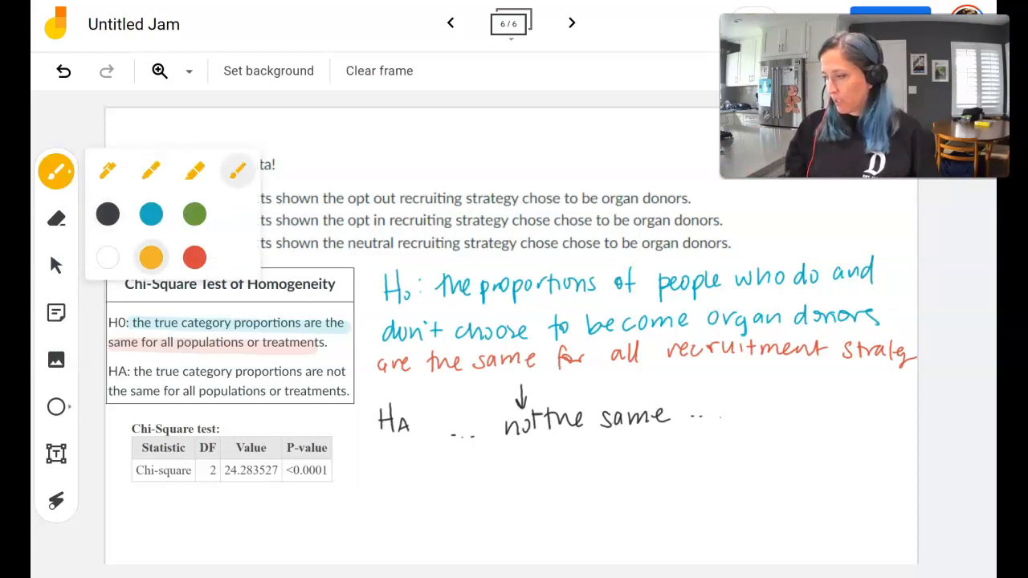
click(482, 477)
drag(158, 220, 214, 220)
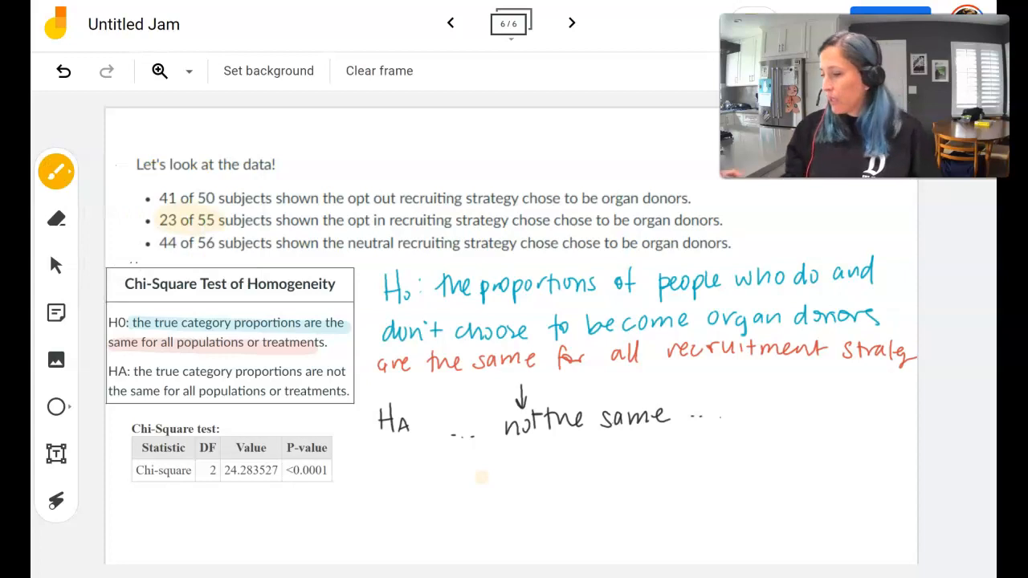
Step: Write "<α RTN" in blue beside the p-value and draw an arrow down from HA
click(56, 171)
click(151, 170)
click(151, 214)
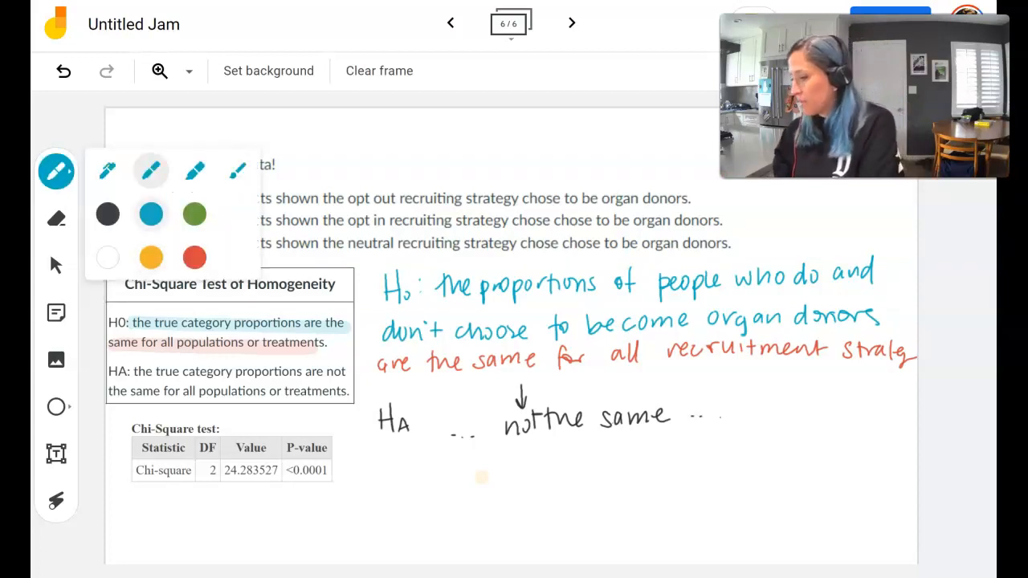
mouse_move(361, 456)
mouse_down()
mouse_move(361, 470)
mouse_move(412, 471)
mouse_move(432, 454)
mouse_move(424, 469)
mouse_up()
drag(434, 471, 447, 453)
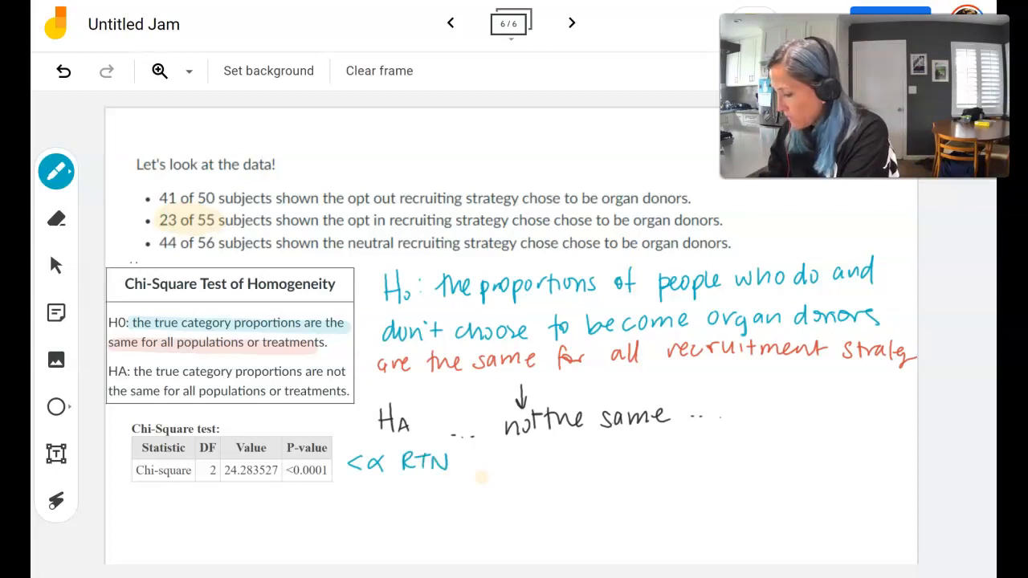
drag(375, 415, 375, 521)
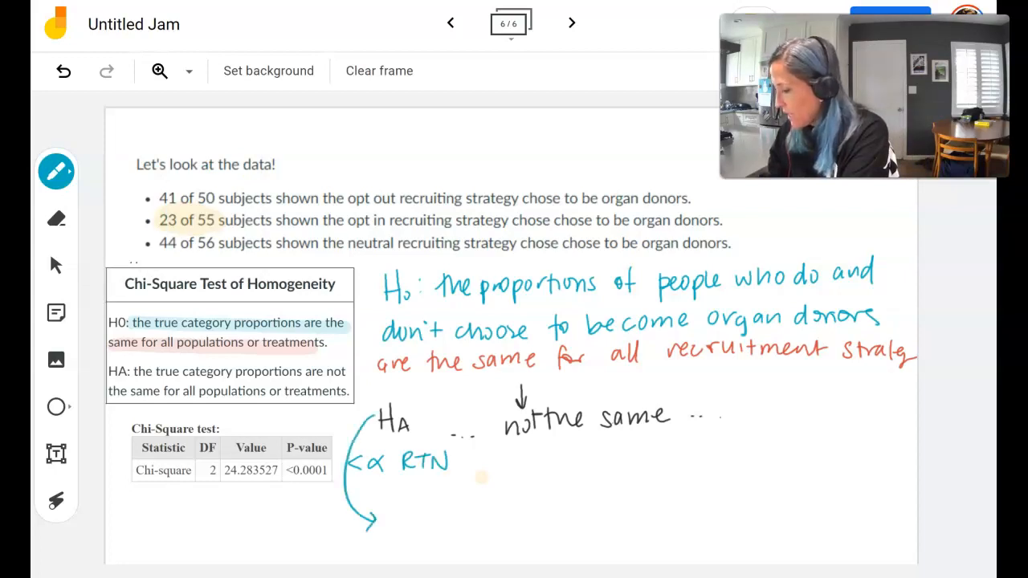